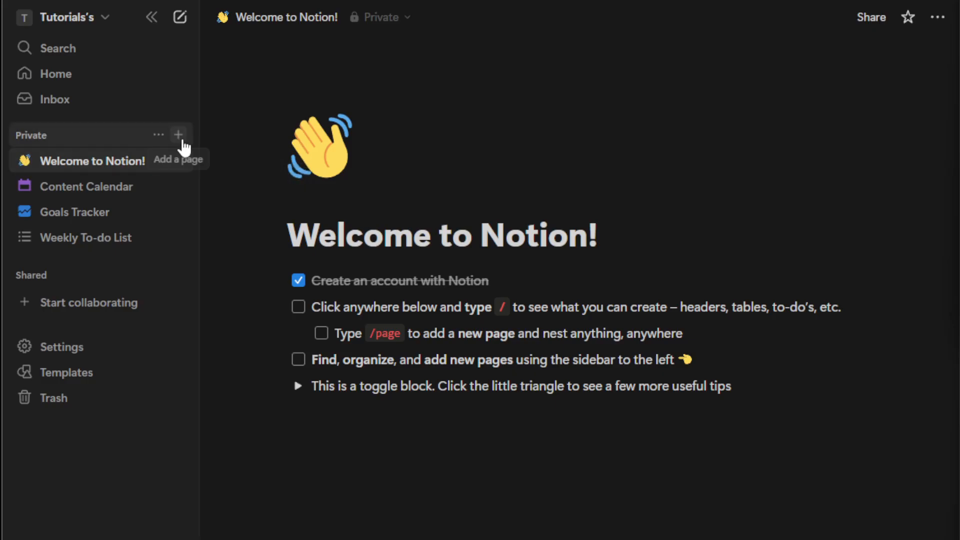
Step: Create a new private page titled Content Creation
{"action": "left_click", "coordinate": [180, 139]}
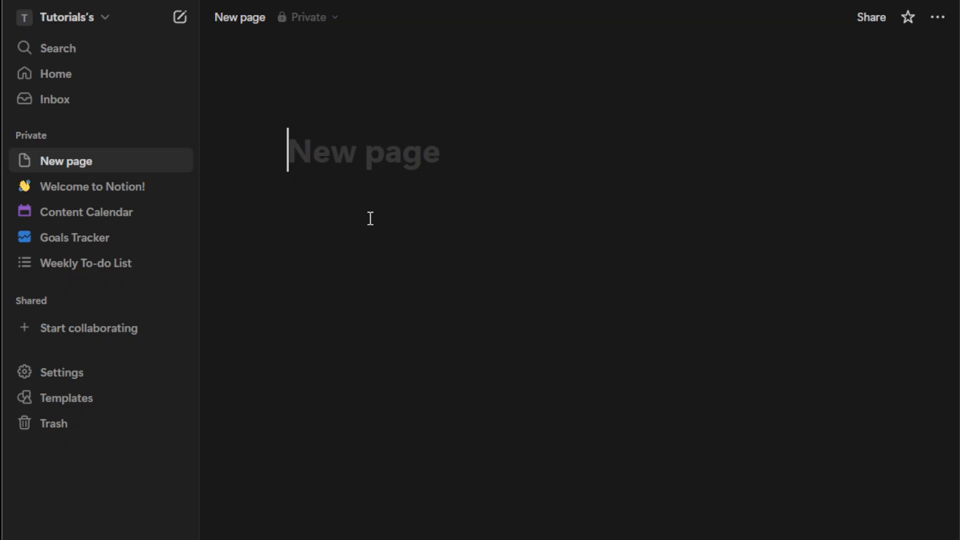
{"action": "left_click", "coordinate": [376, 243]}
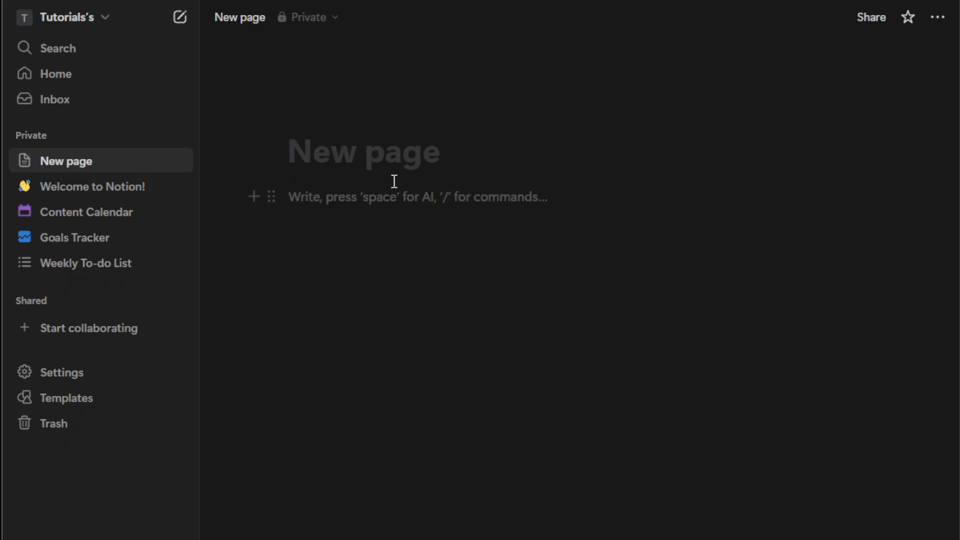
{"action": "left_click", "coordinate": [399, 135]}
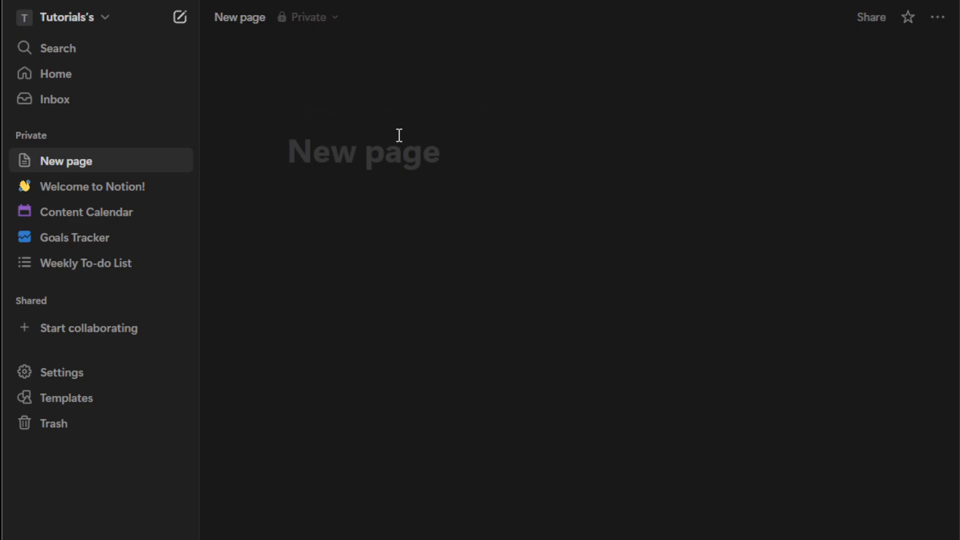
{"action": "type", "text": "Conent"}
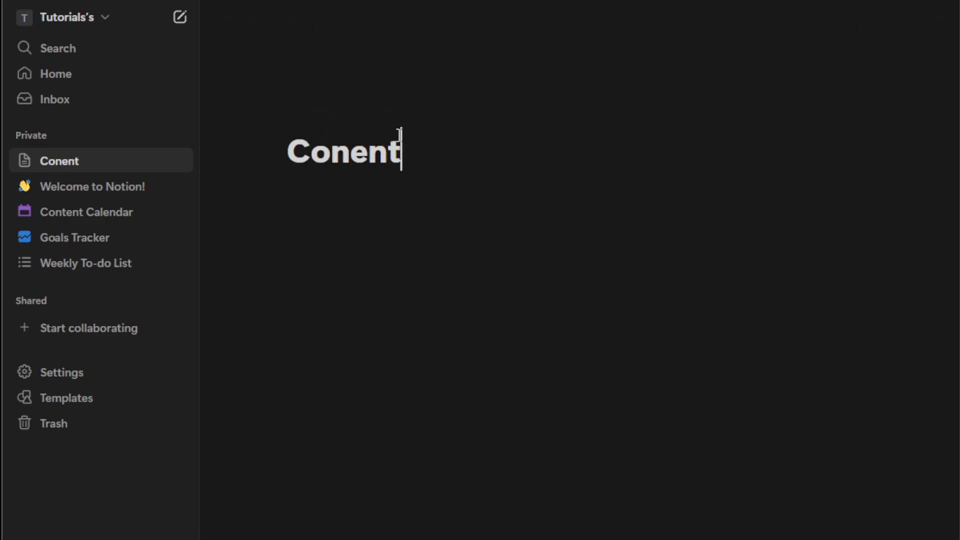
{"action": "key", "text": "BackSpace"}
{"action": "key", "text": "BackSpace"}
{"action": "key", "text": "BackSpace"}
{"action": "type", "text": "tent "}
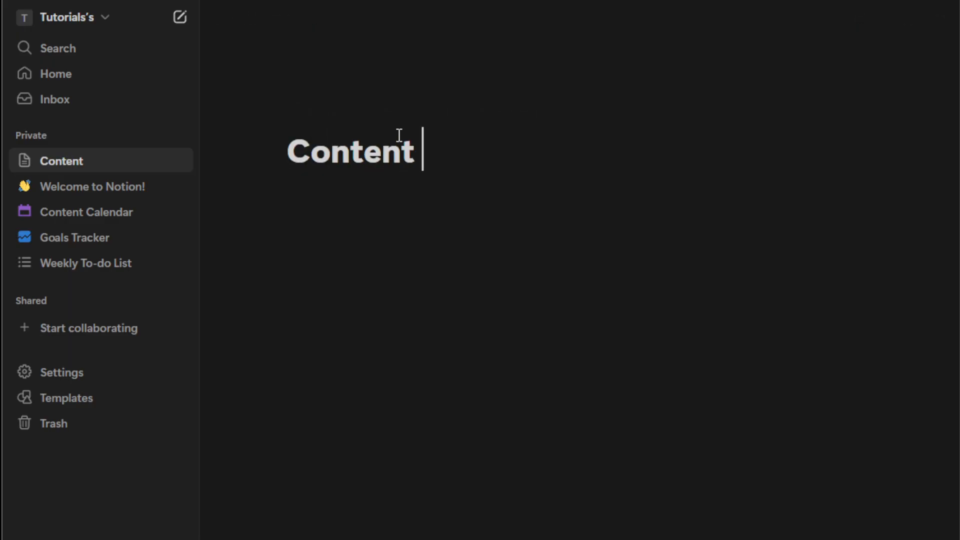
{"action": "type", "text": "Creatio"}
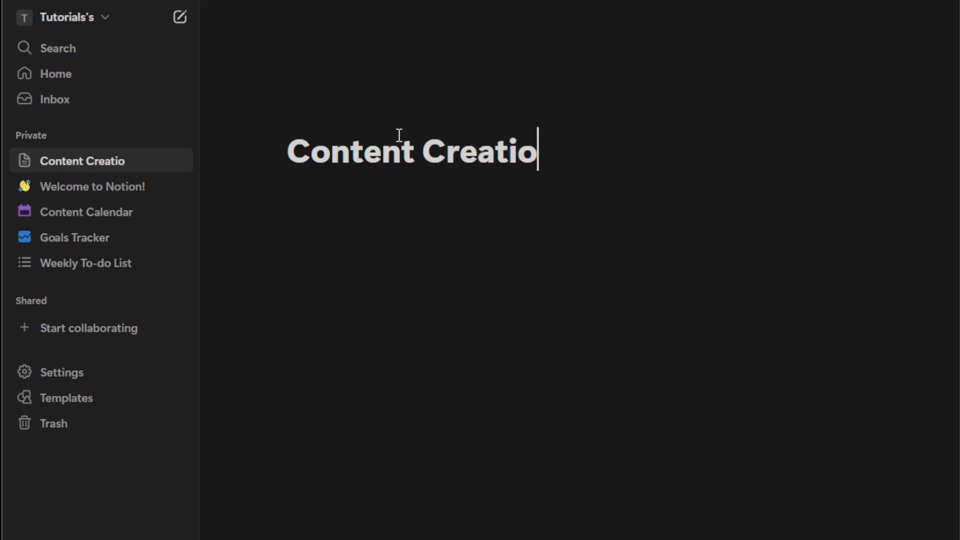
{"action": "type", "text": "n"}
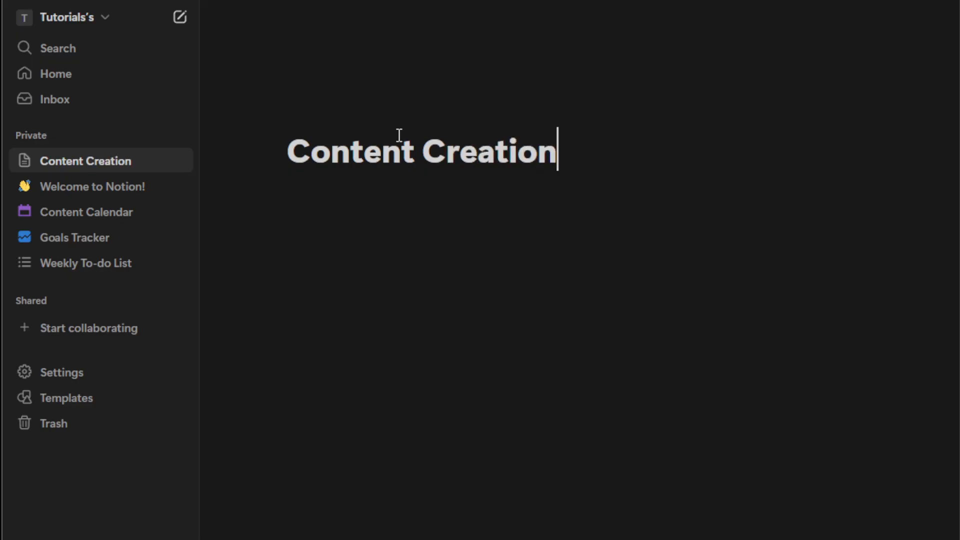
Step: Insert a table view database below the page title
{"action": "left_click", "coordinate": [430, 196]}
{"action": "type", "text": "/tal"}
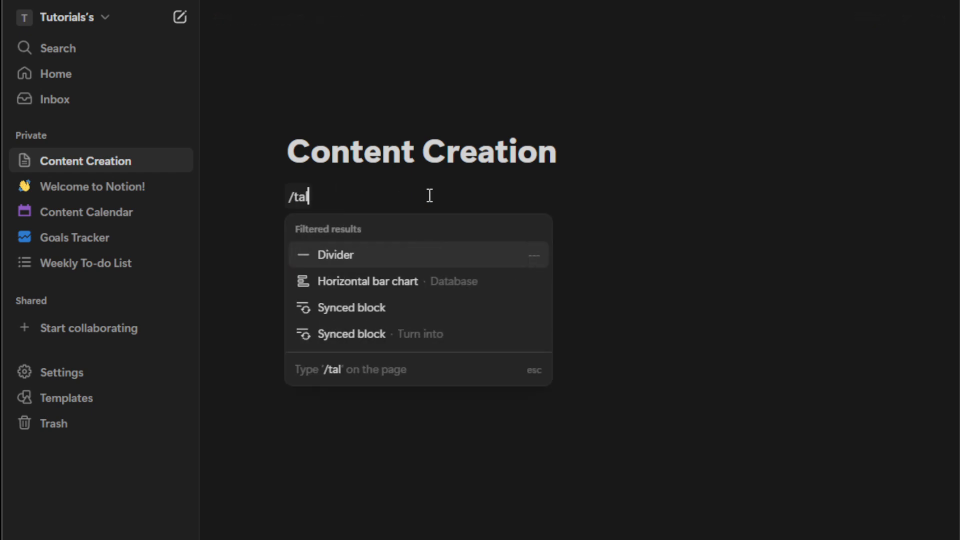
{"action": "key", "text": "BackSpace"}
{"action": "type", "text": "ble"}
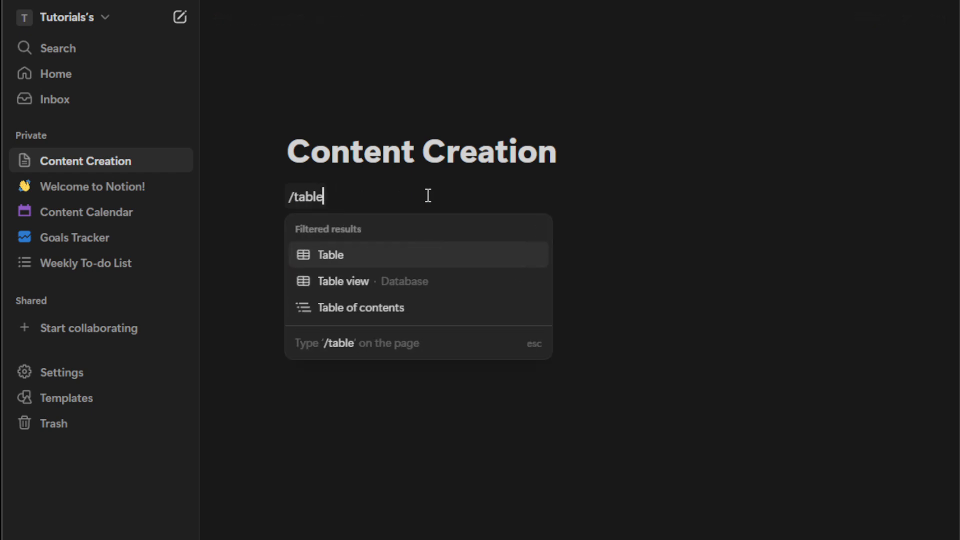
{"action": "left_click", "coordinate": [429, 286]}
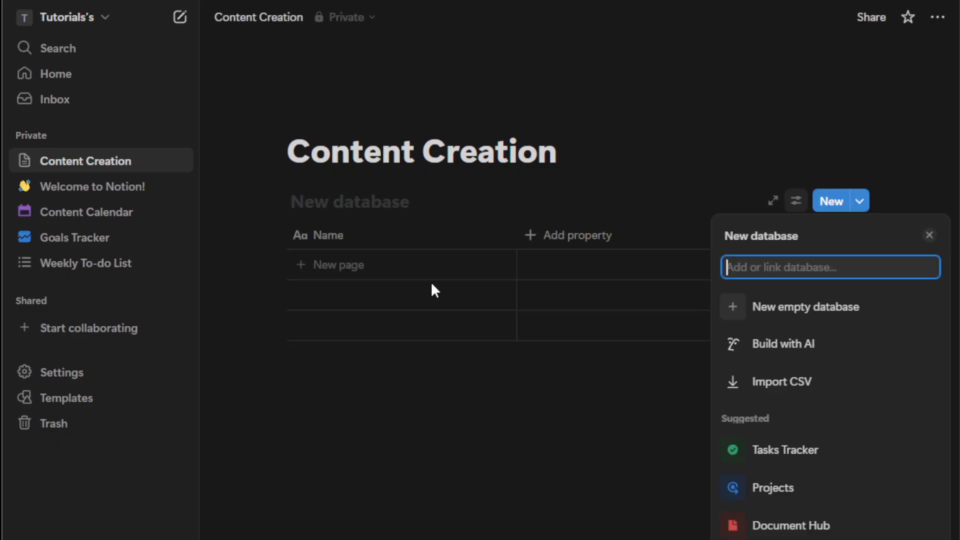
Step: Narrow the first column of the database and rename it Title
{"action": "left_click", "coordinate": [516, 233]}
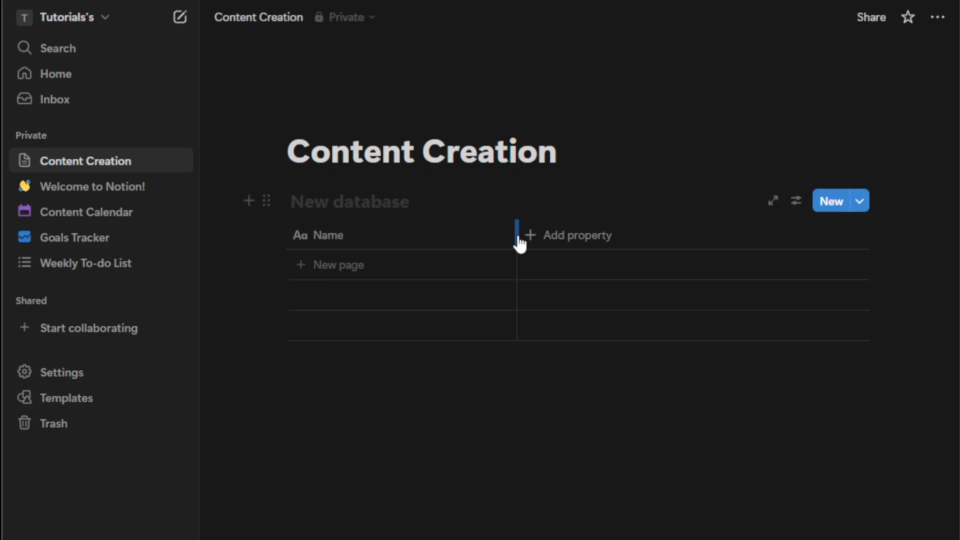
{"action": "left_click_drag", "start_coordinate": [517, 235], "coordinate": [437, 239]}
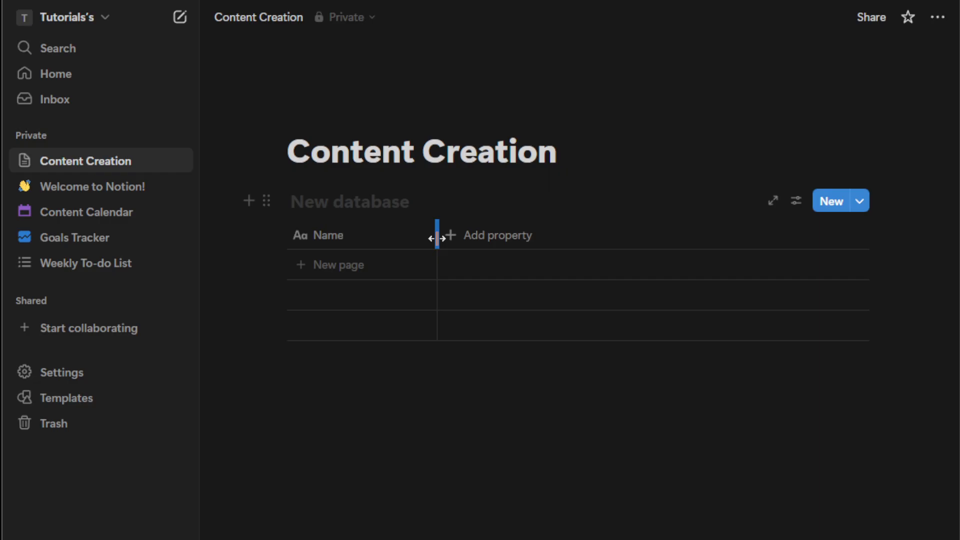
{"action": "left_click", "coordinate": [389, 244]}
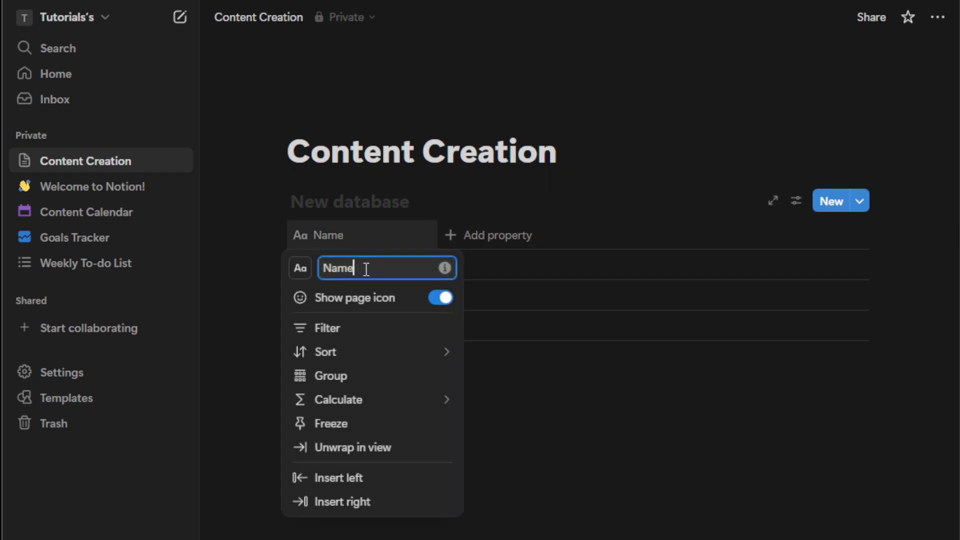
{"action": "key", "text": "ctrl+a"}
{"action": "type", "text": "Ti"}
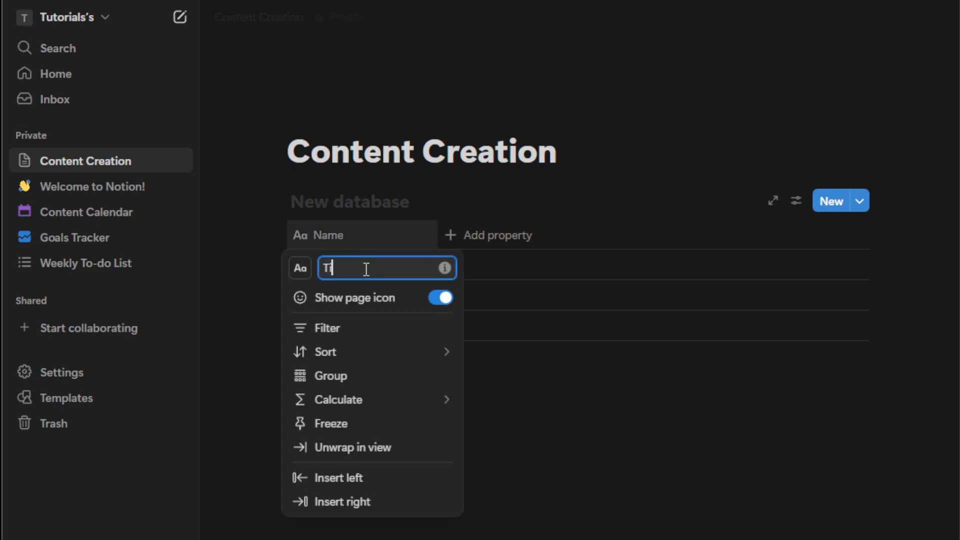
{"action": "type", "text": "tle"}
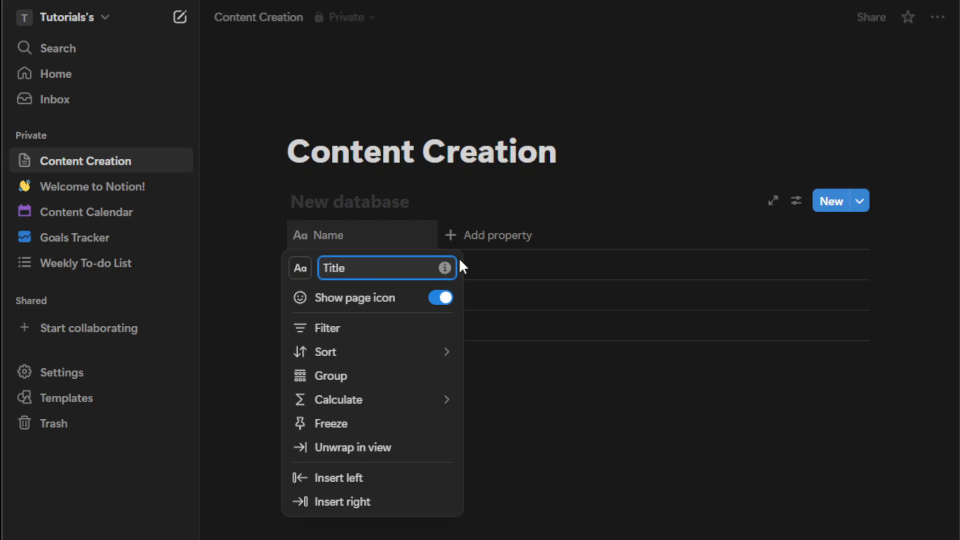
{"action": "key", "text": "Return"}
Step: Add a Status property to the database
{"action": "left_click", "coordinate": [475, 247]}
{"action": "left_click", "coordinate": [475, 244]}
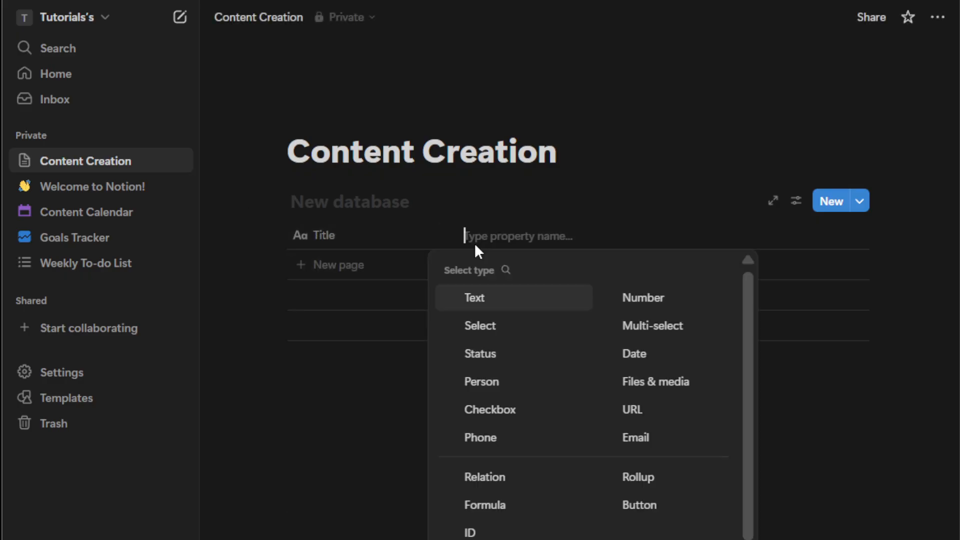
{"action": "left_click", "coordinate": [508, 356]}
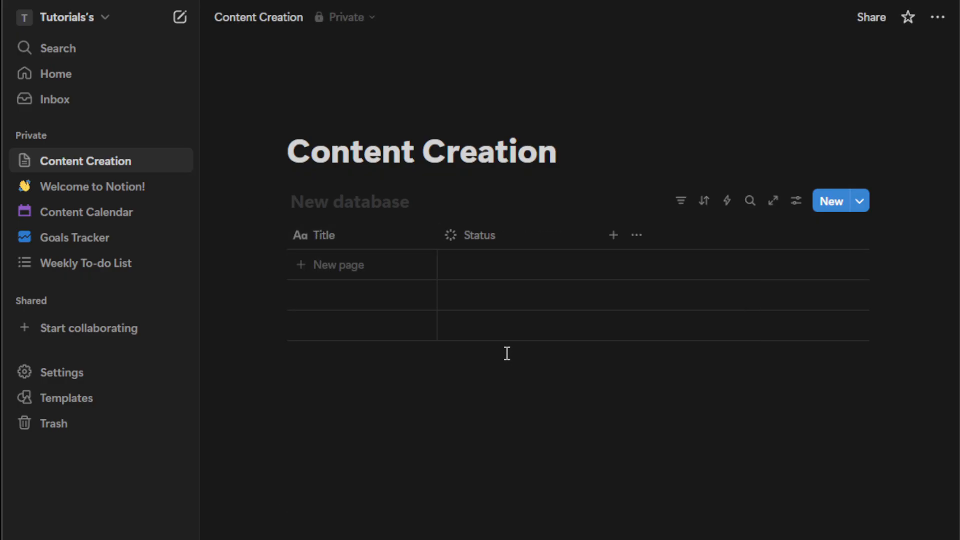
Step: Add a Text property named Platform
{"action": "left_click", "coordinate": [613, 235]}
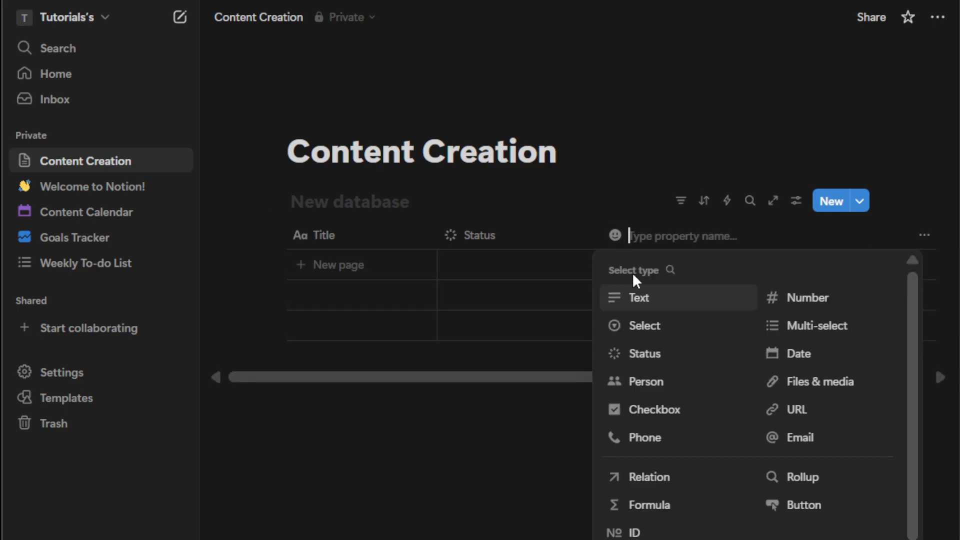
{"action": "left_click", "coordinate": [646, 300]}
{"action": "left_click", "coordinate": [667, 247]}
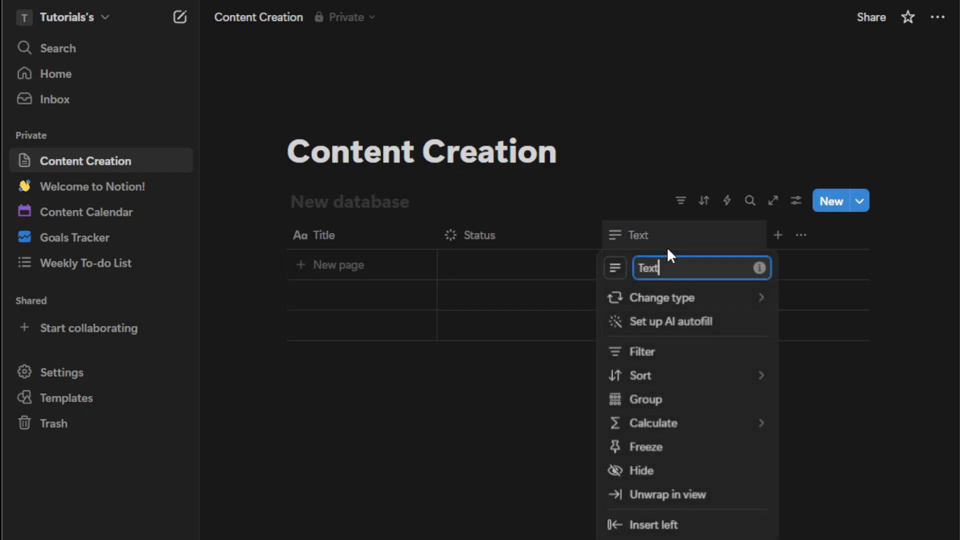
{"action": "double_click", "coordinate": [673, 270]}
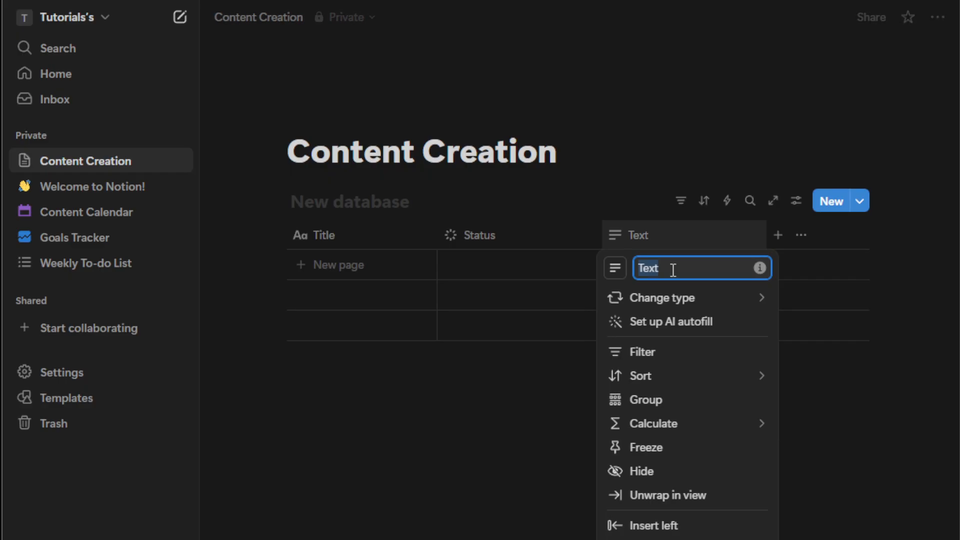
{"action": "type", "text": "Plat"}
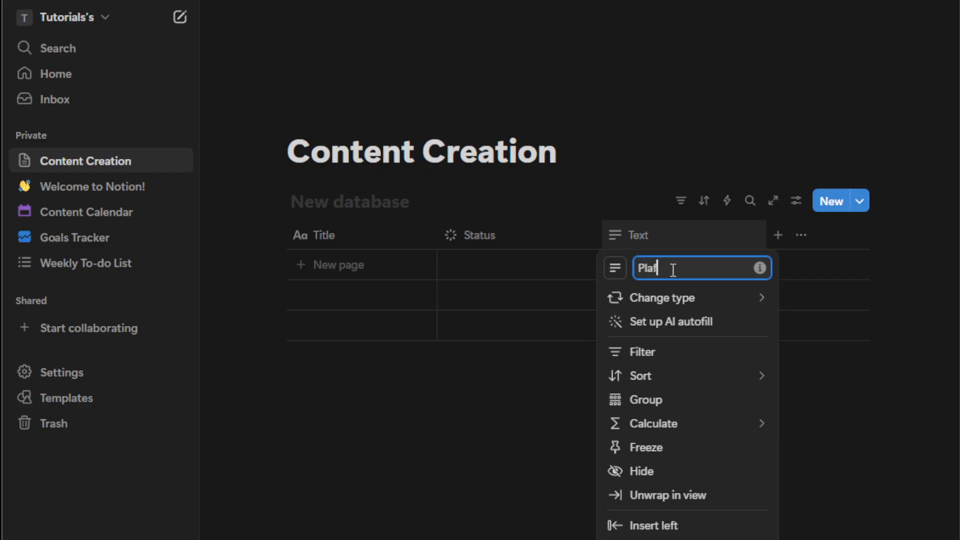
{"action": "type", "text": "form"}
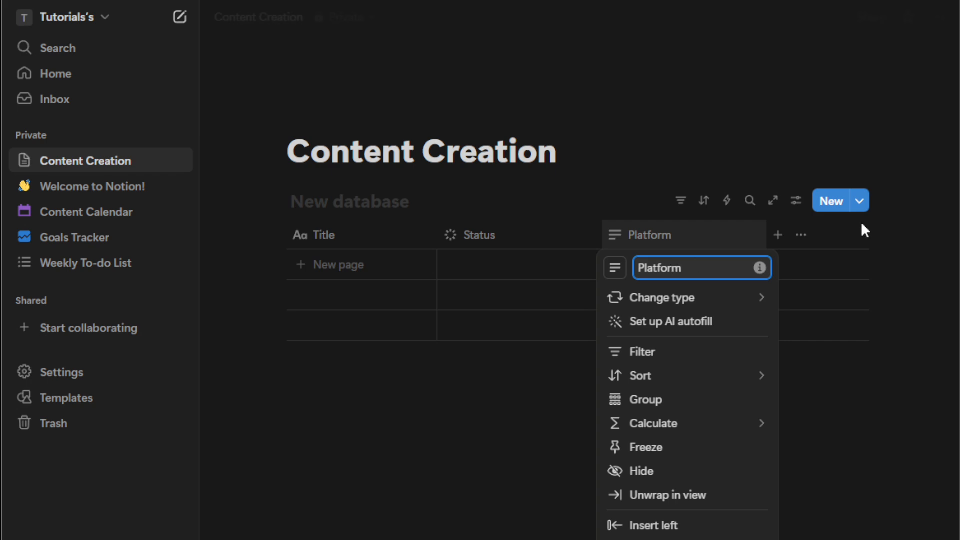
Step: Add a Date property named Deadline
{"action": "left_click", "coordinate": [775, 232]}
{"action": "left_click", "coordinate": [779, 238]}
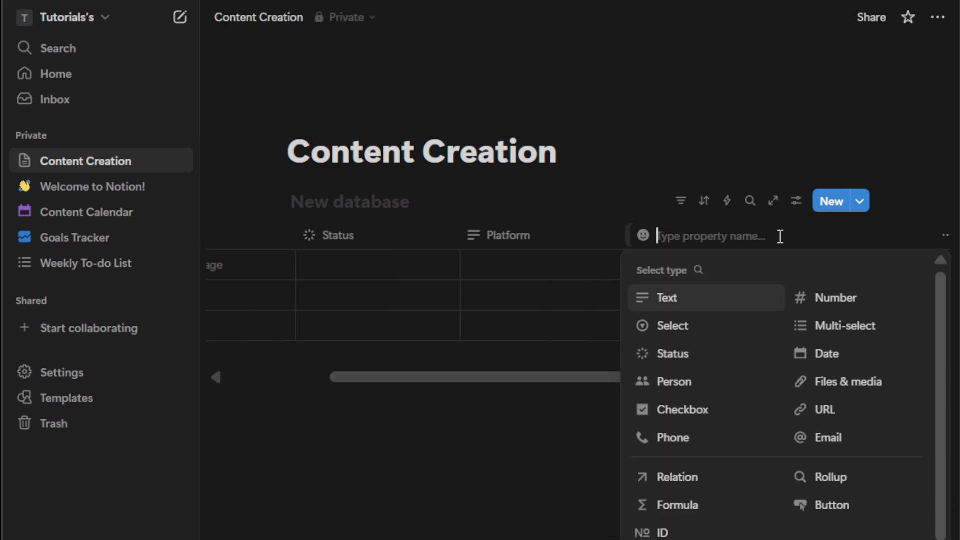
{"action": "left_click", "coordinate": [838, 354]}
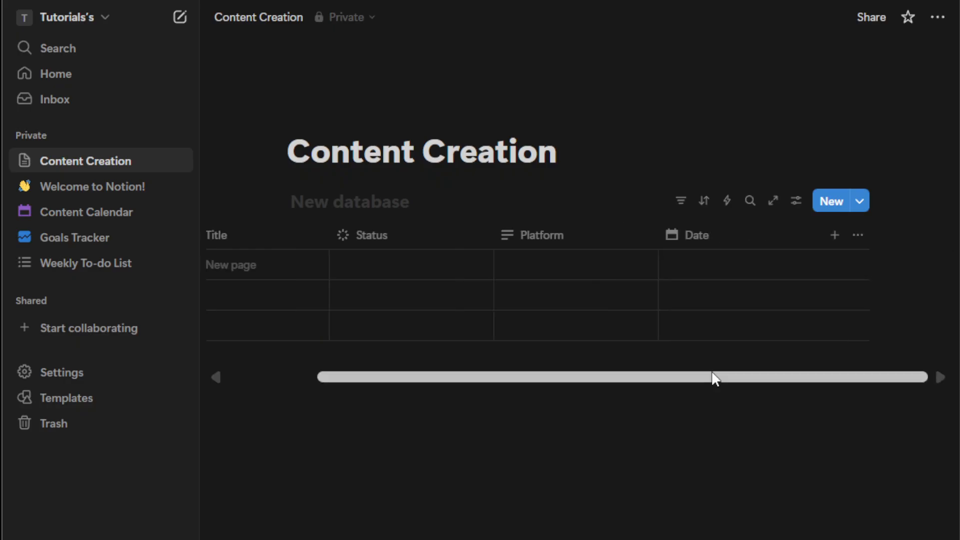
{"action": "left_click", "coordinate": [695, 239]}
{"action": "double_click", "coordinate": [710, 270]}
{"action": "type", "text": "D"}
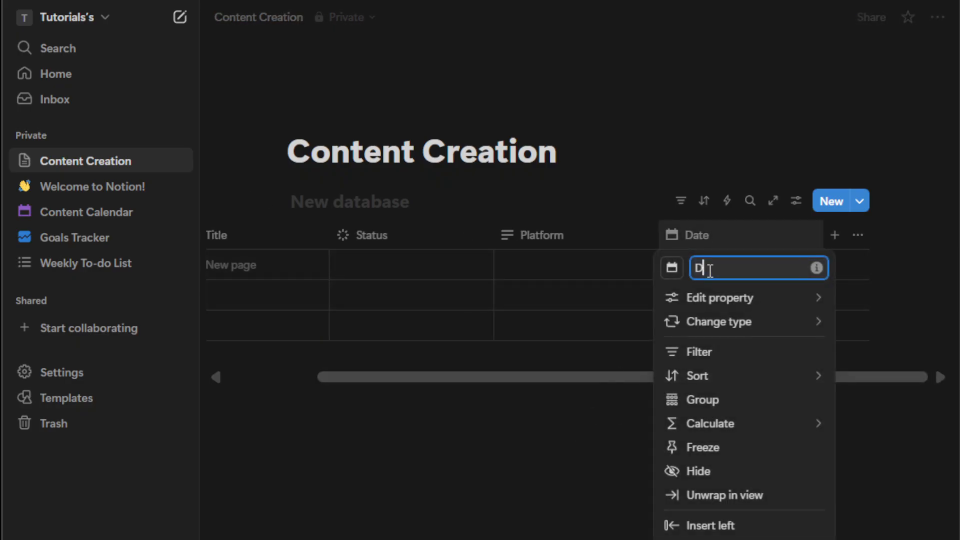
{"action": "type", "text": "eadline"}
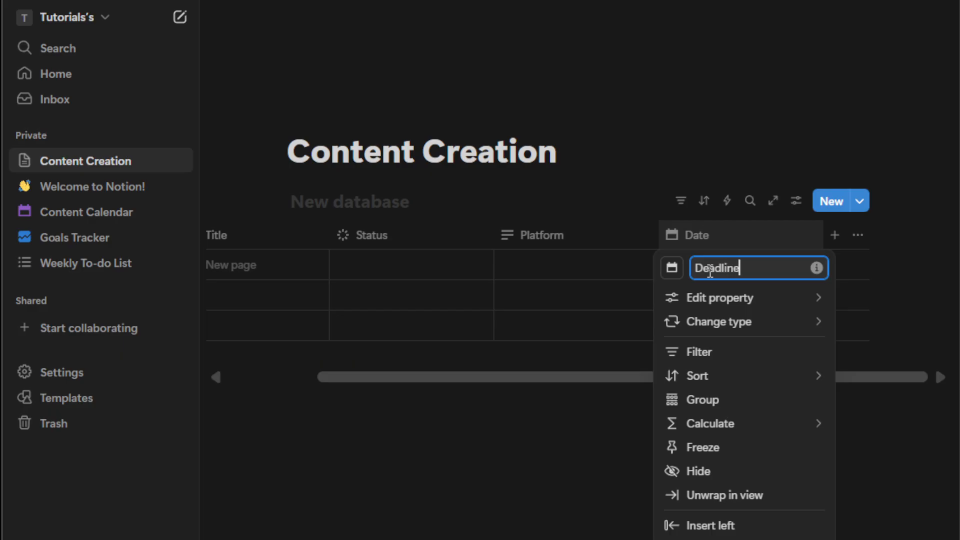
{"action": "left_click", "coordinate": [600, 436]}
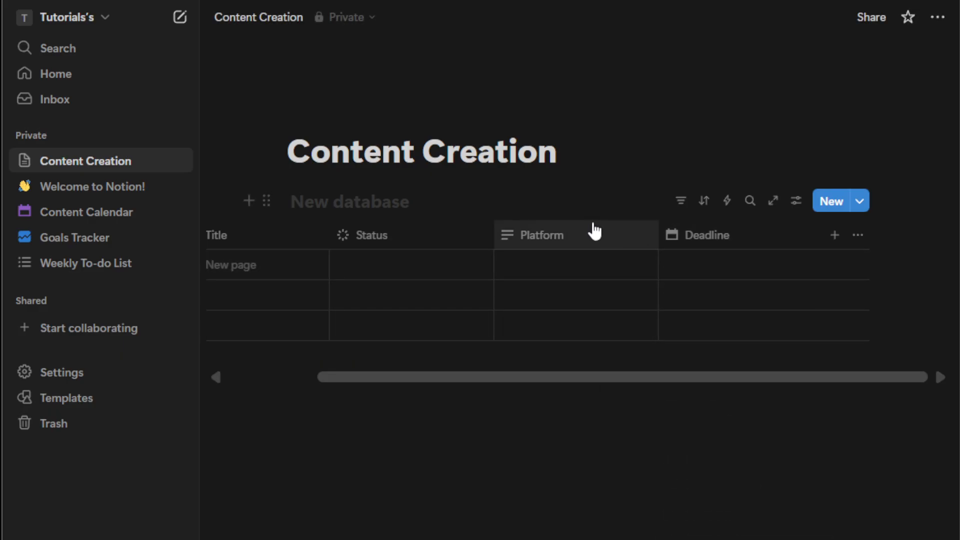
Step: Change the Platform property's type to Select
{"action": "scroll", "coordinate": [611, 230], "scroll_direction": "left", "scroll_amount": 3}
{"action": "left_click", "coordinate": [684, 242]}
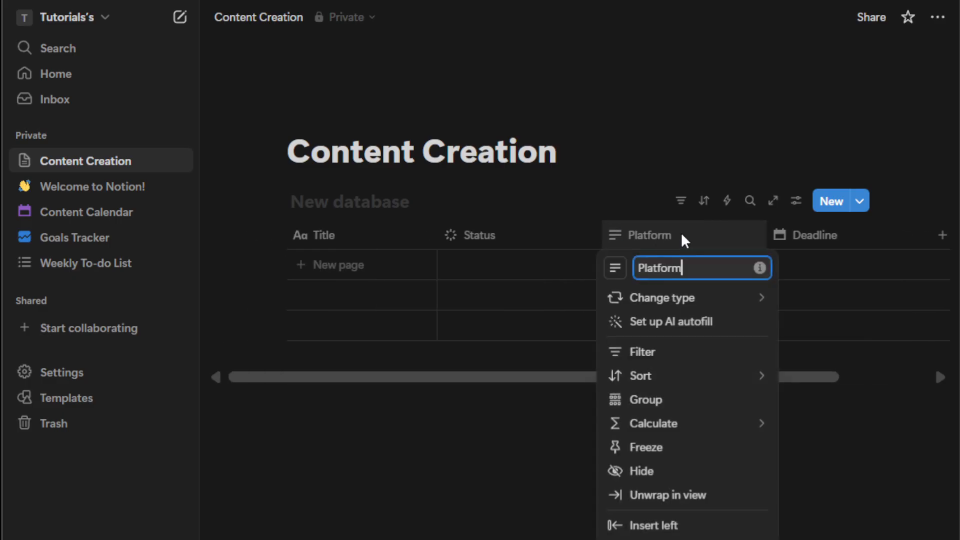
{"action": "mouse_move", "coordinate": [704, 311]}
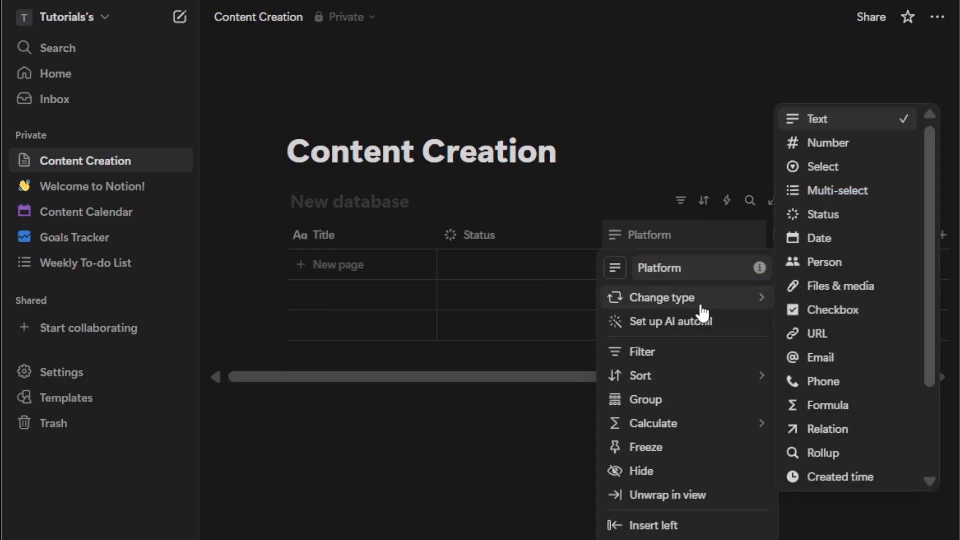
{"action": "left_click", "coordinate": [823, 168]}
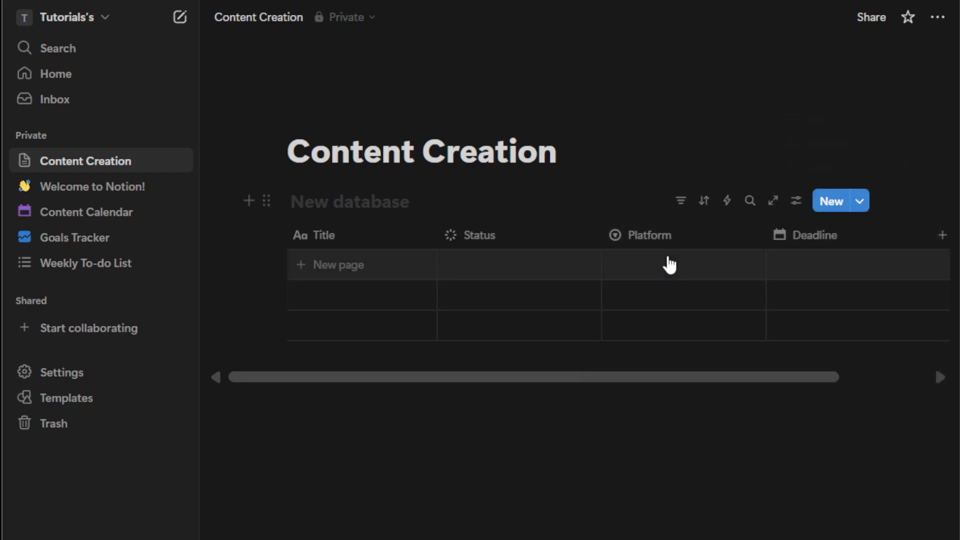
Step: Add a database entry titled Video #1
{"action": "left_click", "coordinate": [665, 266]}
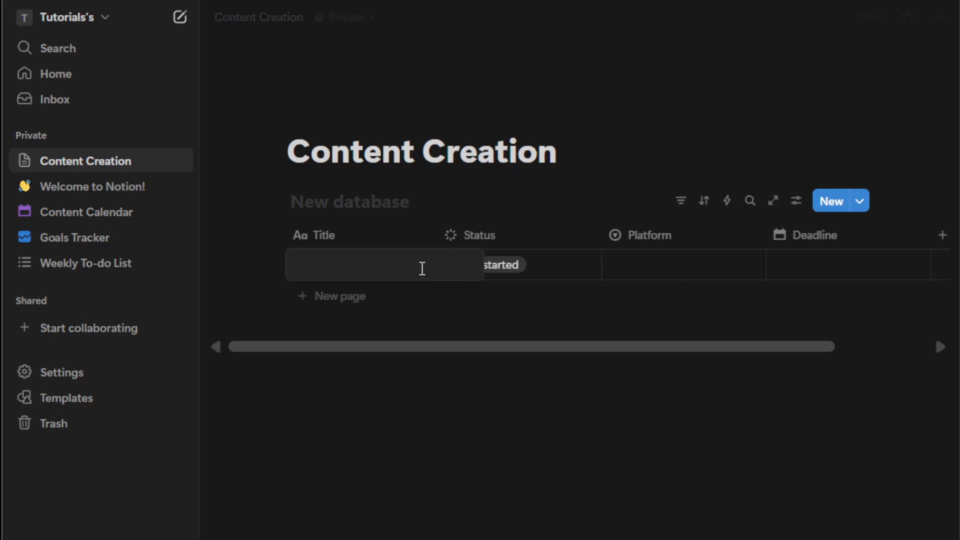
{"action": "type", "text": "Vi"}
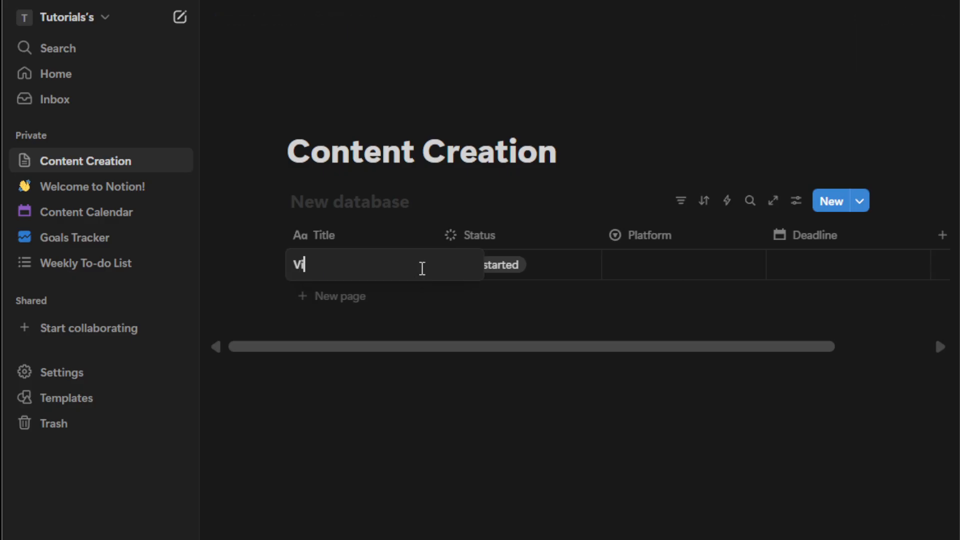
{"action": "type", "text": "deo #1"}
{"action": "key", "text": "Return"}
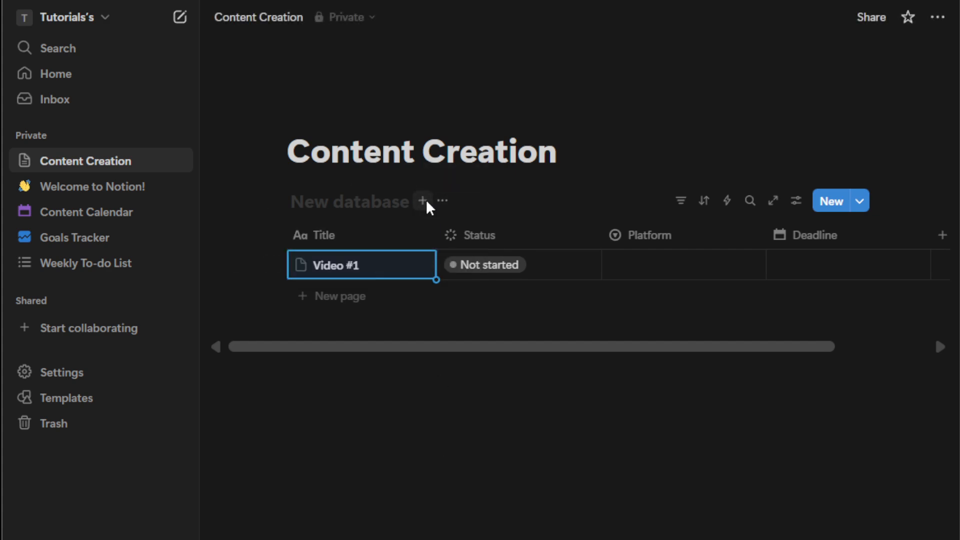
Step: Add a Calendar view to the database
{"action": "left_click", "coordinate": [422, 201]}
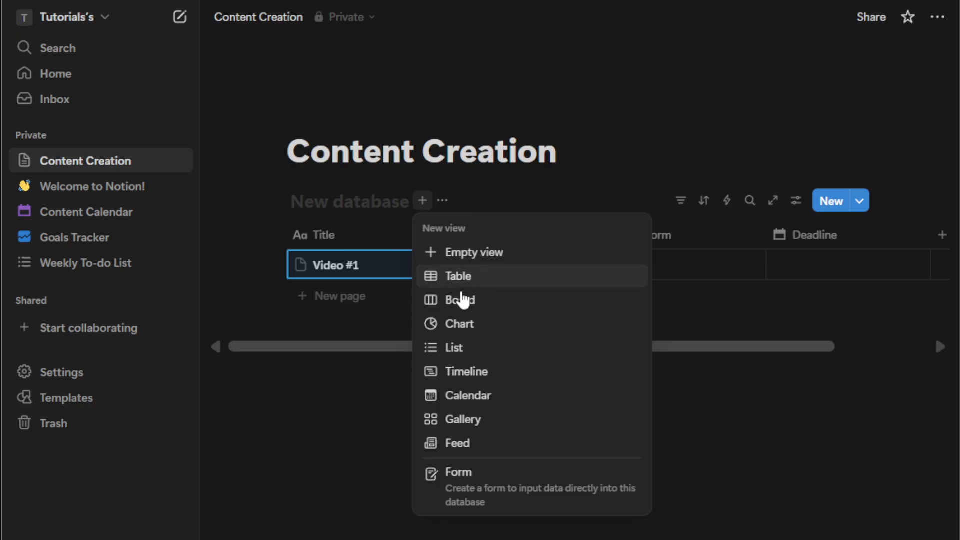
{"action": "left_click", "coordinate": [473, 397]}
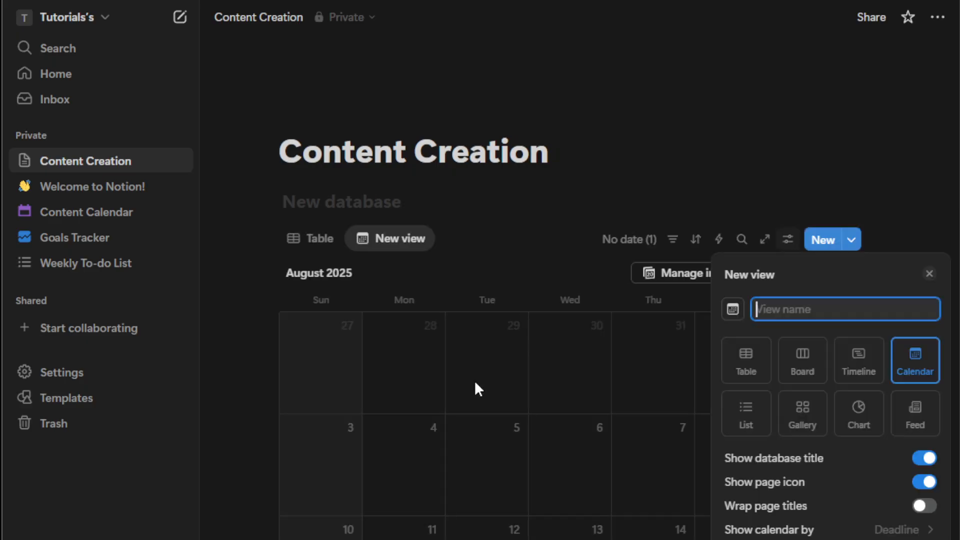
Step: Add a Board view to the database
{"action": "left_click", "coordinate": [523, 251]}
{"action": "left_click", "coordinate": [443, 239]}
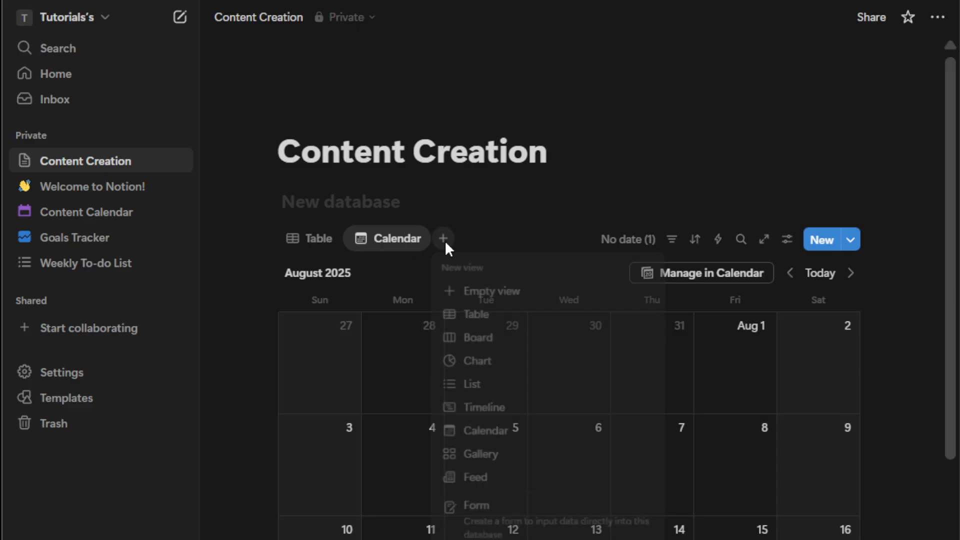
{"action": "left_click", "coordinate": [479, 338]}
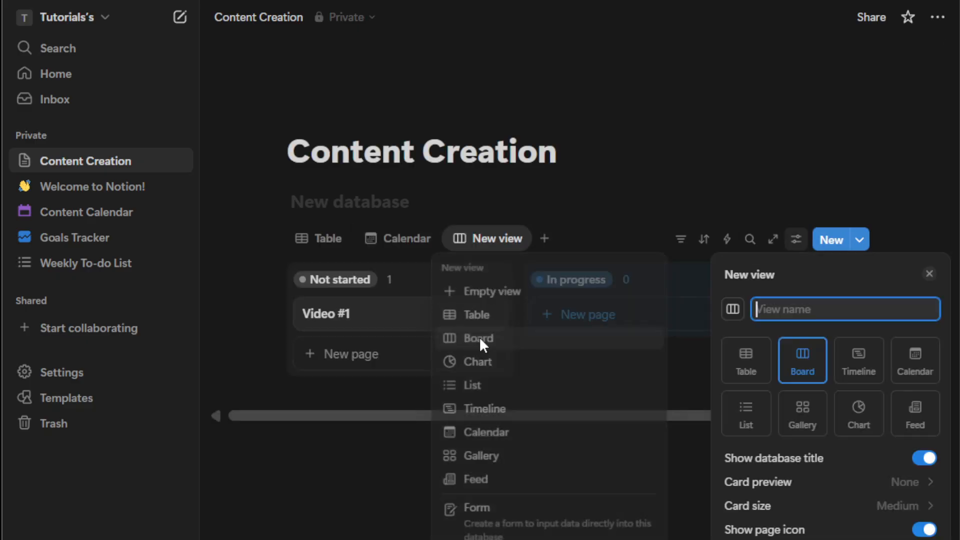
{"action": "left_click", "coordinate": [534, 389]}
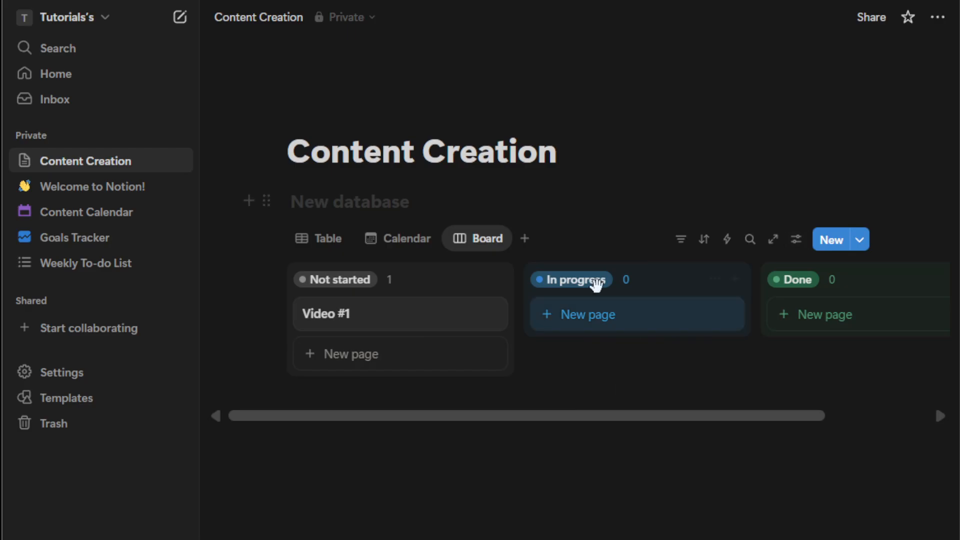
{"action": "scroll", "coordinate": [615, 350], "scroll_direction": "right", "scroll_amount": 3}
{"action": "scroll", "coordinate": [500, 305], "scroll_direction": "left", "scroll_amount": 3}
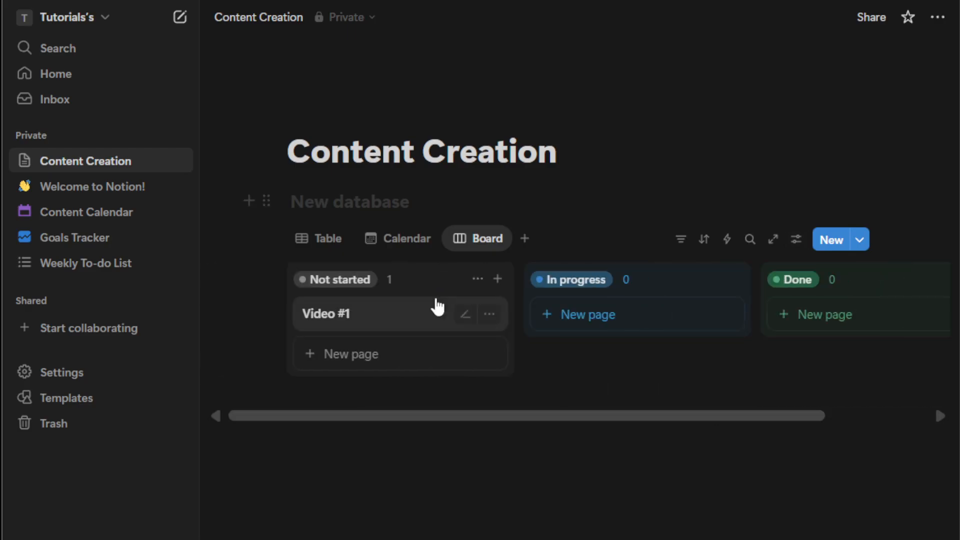
Step: In the Table view, set Video #1's Platform to a new Facebook option
{"action": "left_click", "coordinate": [325, 243]}
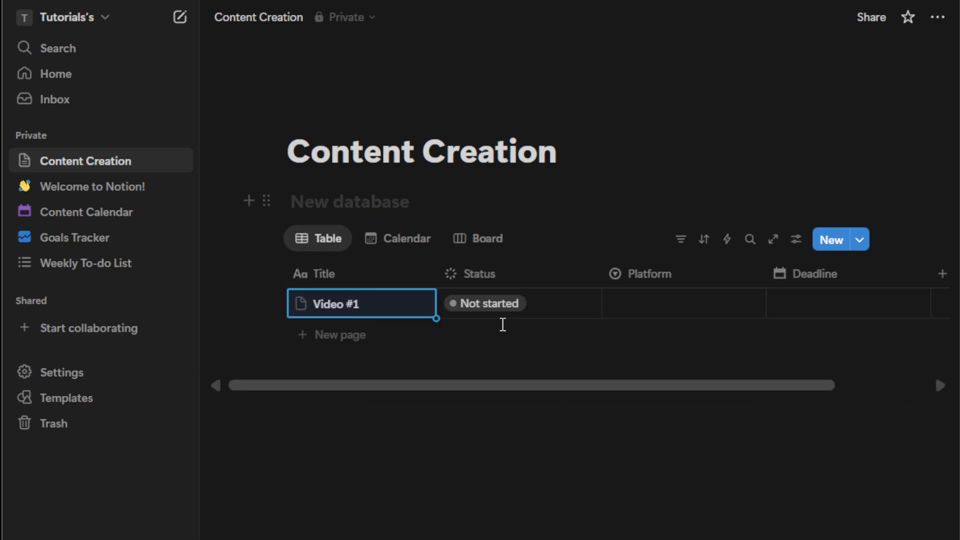
{"action": "left_click", "coordinate": [631, 314]}
{"action": "left_click", "coordinate": [631, 315]}
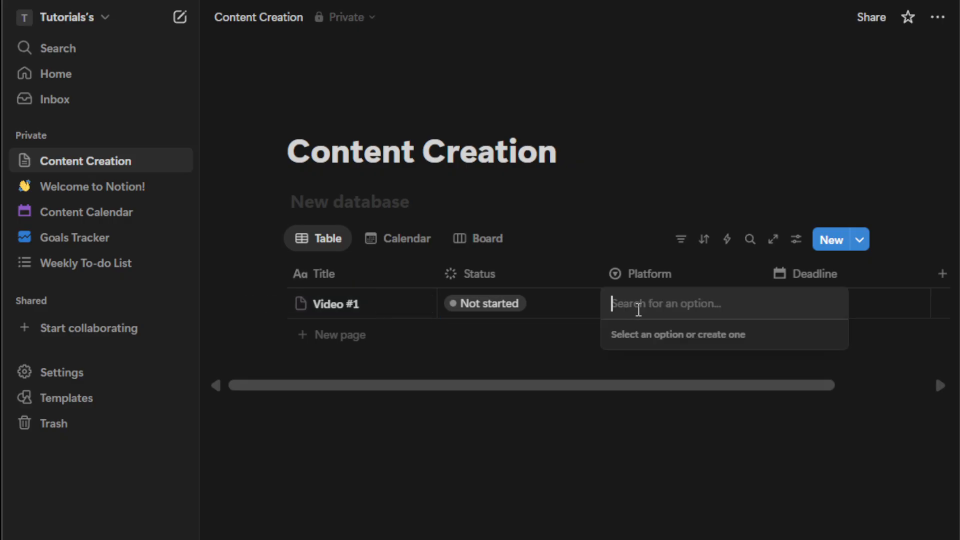
{"action": "type", "text": "Fa"}
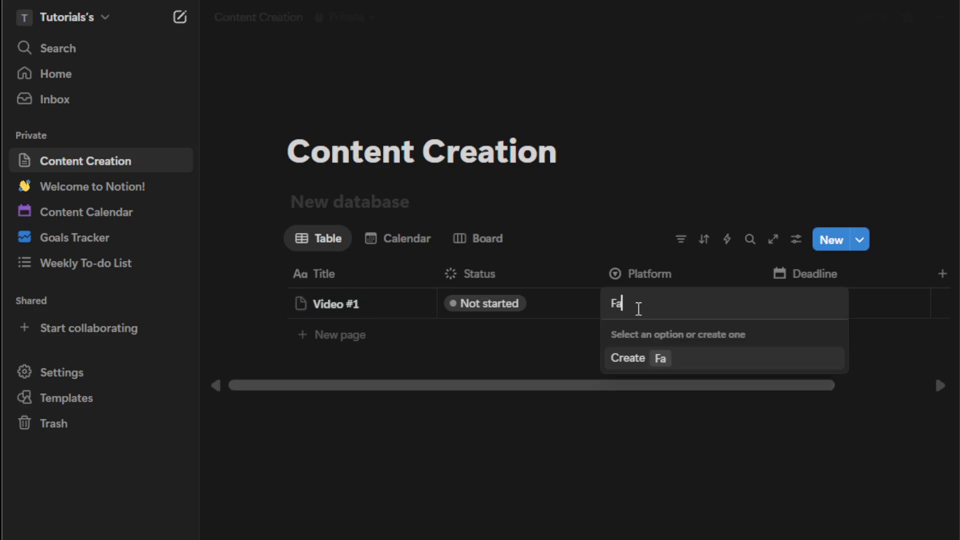
{"action": "type", "text": "cebook"}
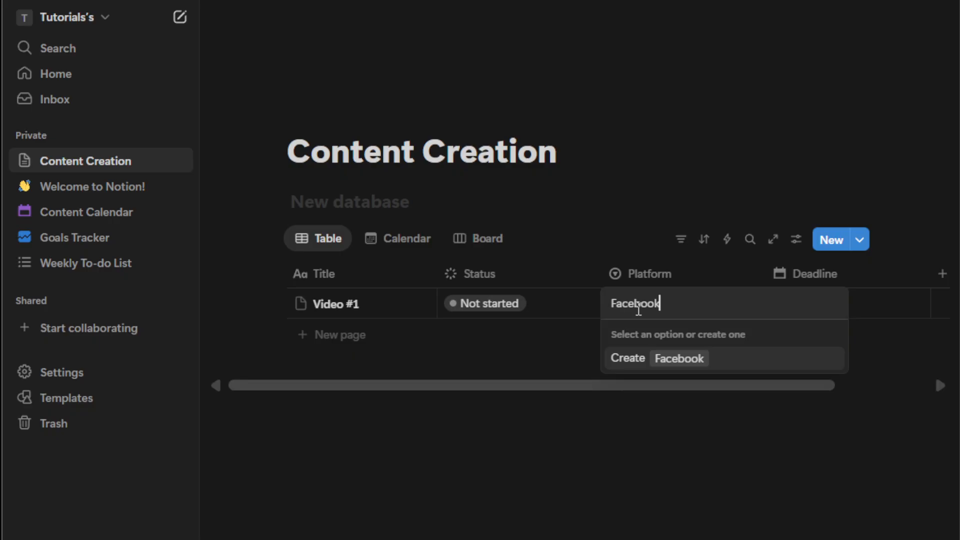
{"action": "left_click", "coordinate": [680, 361]}
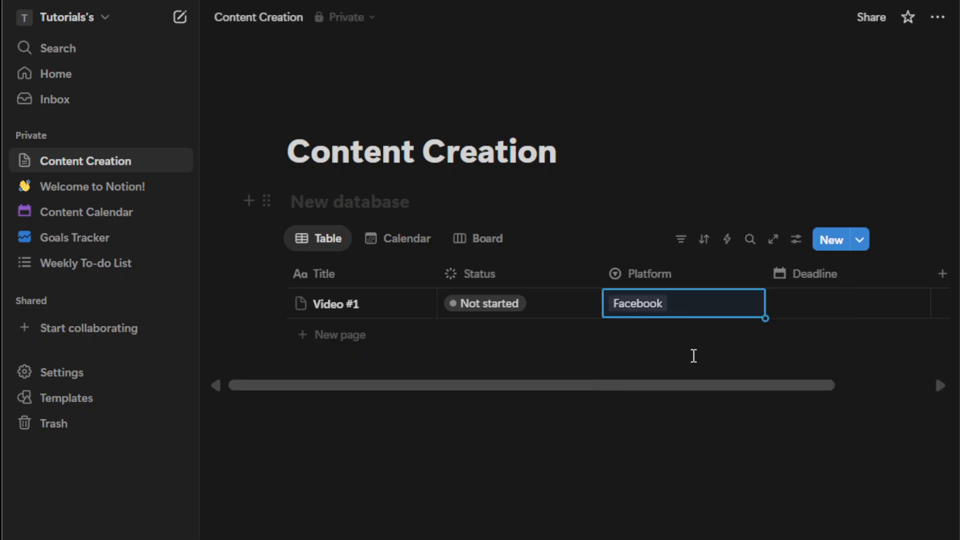
Step: Set Video #1's Deadline to August 21, 2025
{"action": "left_click", "coordinate": [801, 313]}
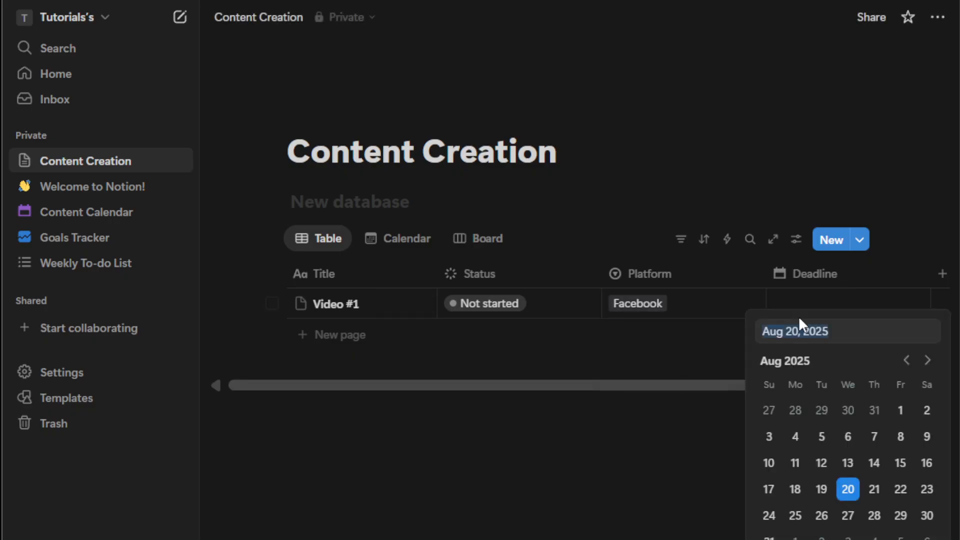
{"action": "left_click", "coordinate": [876, 490]}
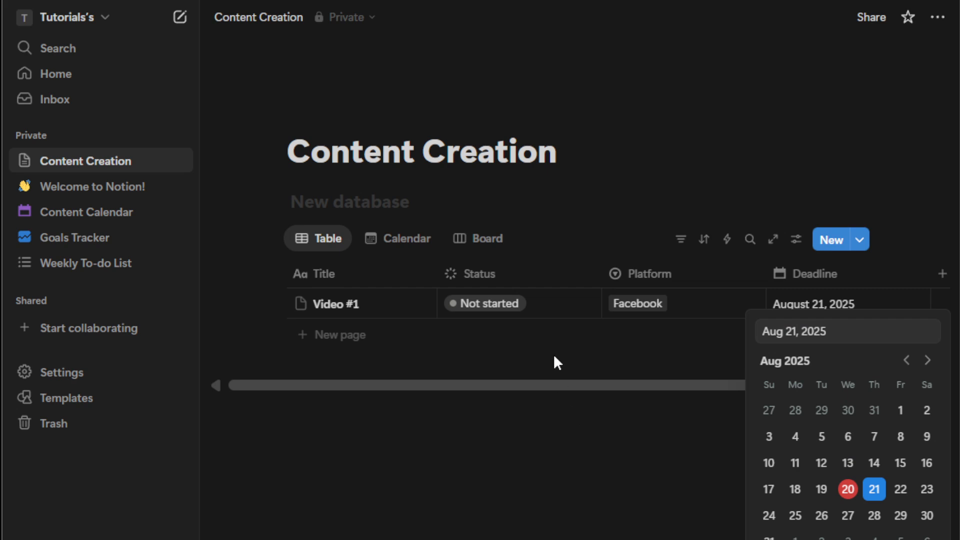
{"action": "key", "text": "Escape"}
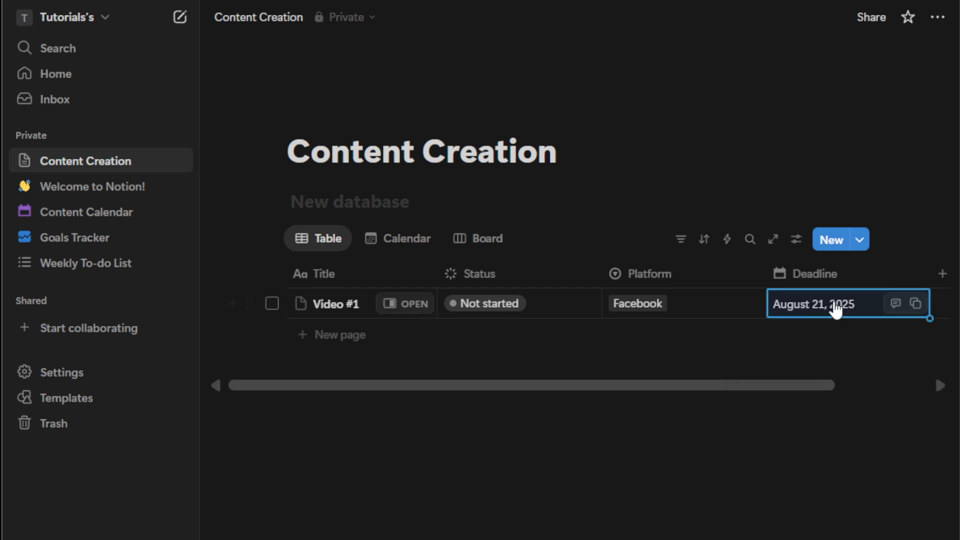
{"action": "scroll", "coordinate": [836, 310], "scroll_direction": "right", "scroll_amount": 1}
{"action": "left_click", "coordinate": [692, 463]}
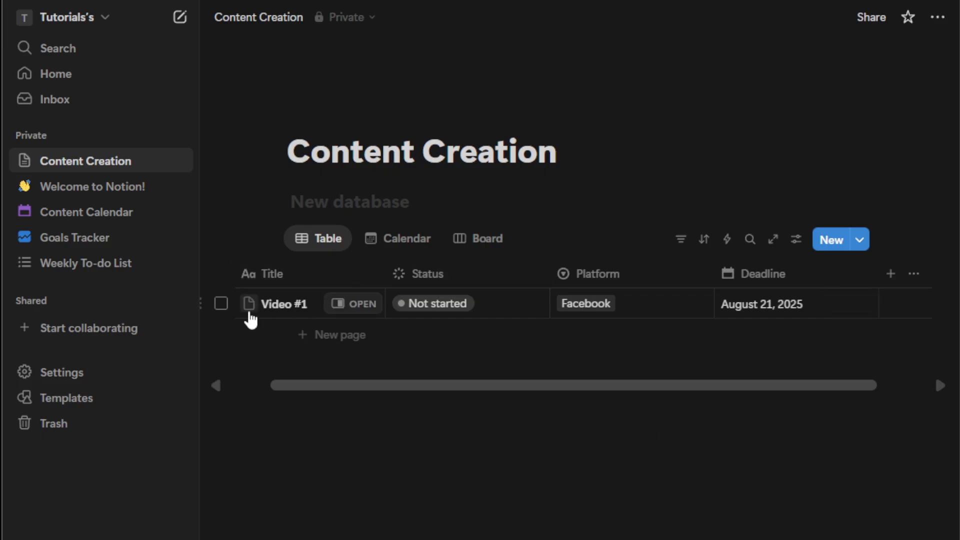
{"action": "left_click", "coordinate": [250, 274]}
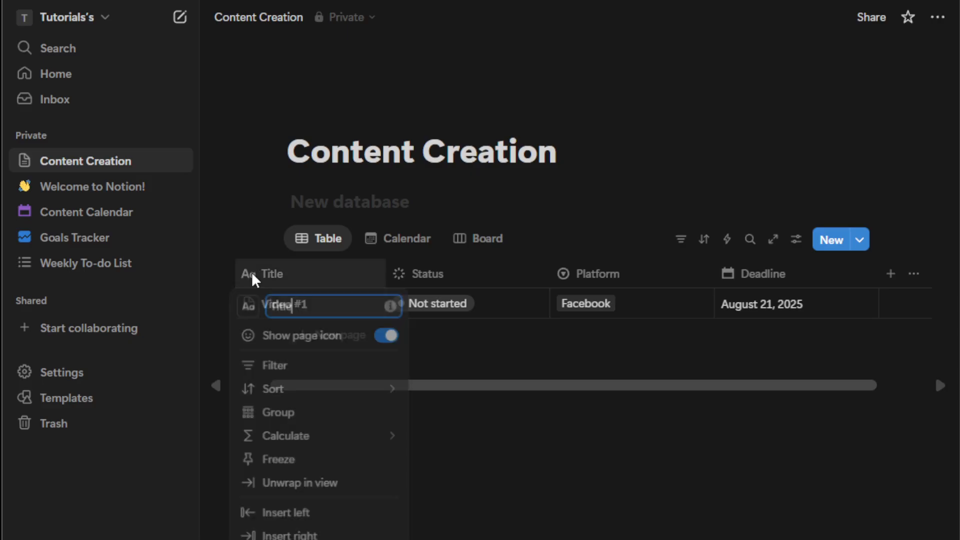
{"action": "left_click", "coordinate": [248, 310]}
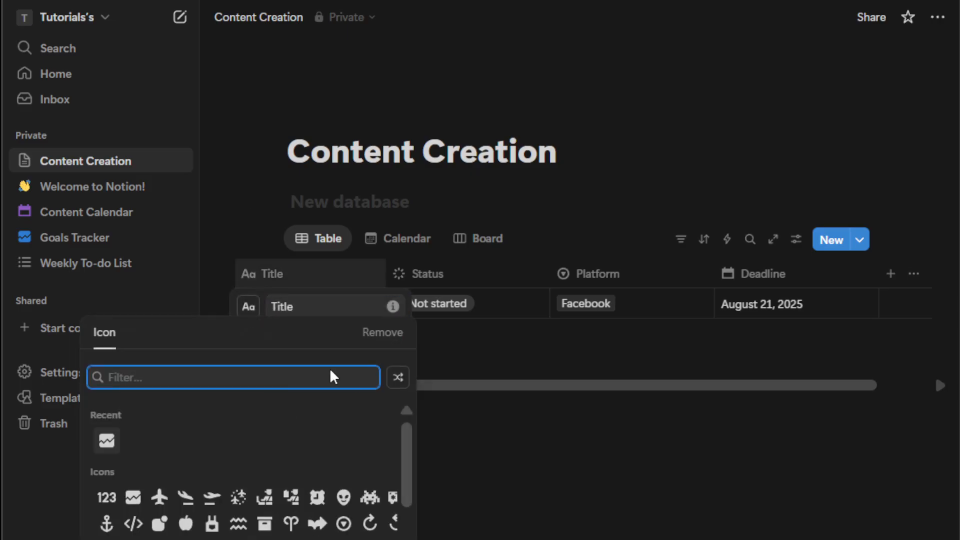
{"action": "left_click", "coordinate": [440, 445]}
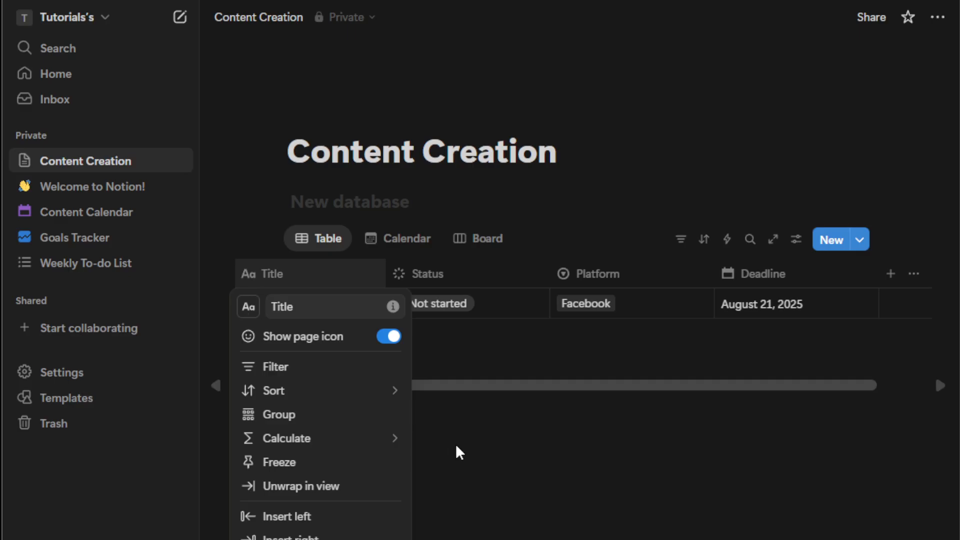
{"action": "left_click", "coordinate": [458, 447]}
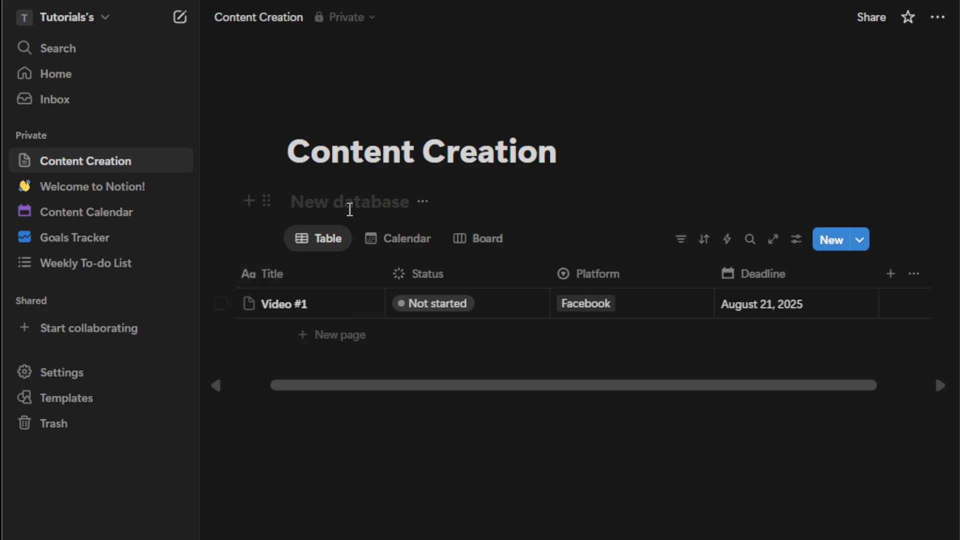
Step: Check the Video #1 entry on the Calendar view, then open the Board view
{"action": "left_click", "coordinate": [397, 242]}
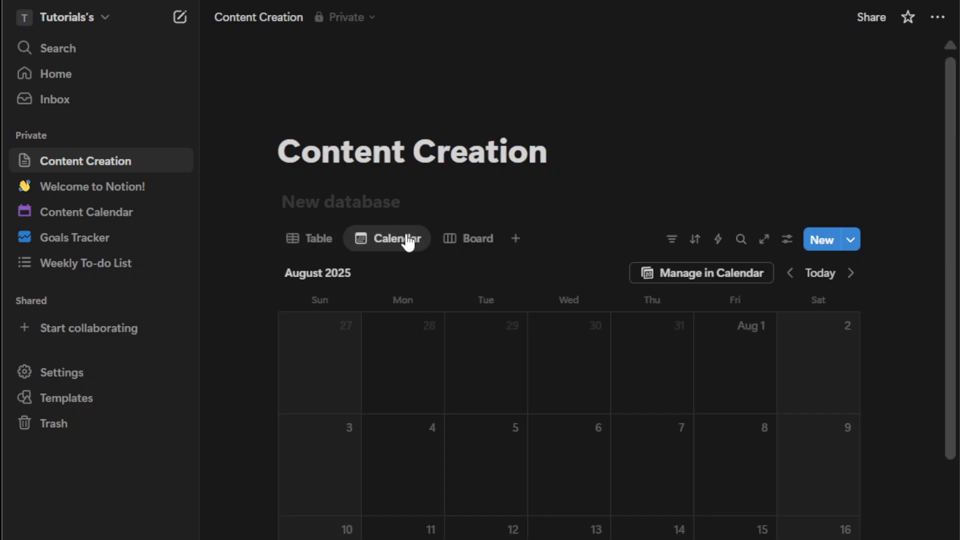
{"action": "scroll", "coordinate": [641, 359], "scroll_direction": "down", "scroll_amount": 3}
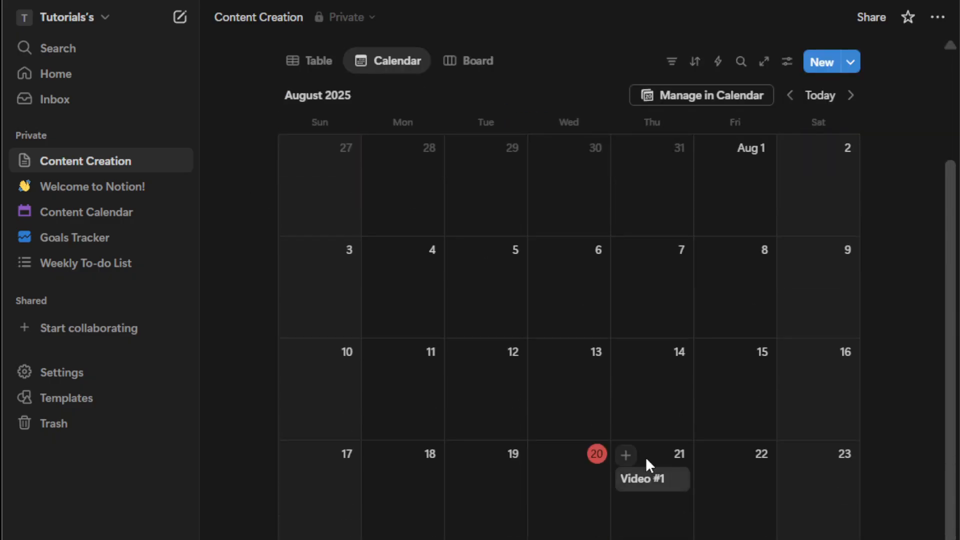
{"action": "scroll", "coordinate": [656, 455], "scroll_direction": "up", "scroll_amount": 2}
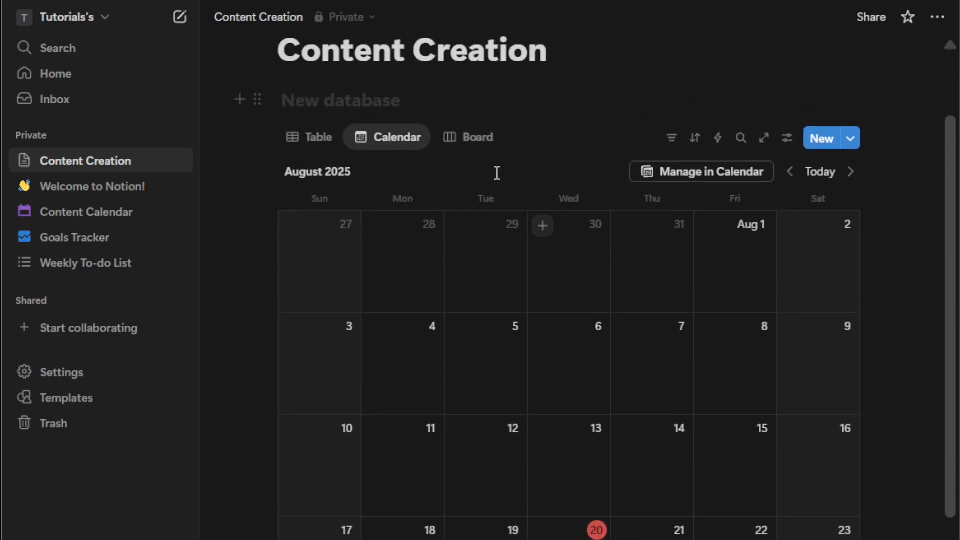
{"action": "left_click", "coordinate": [476, 134]}
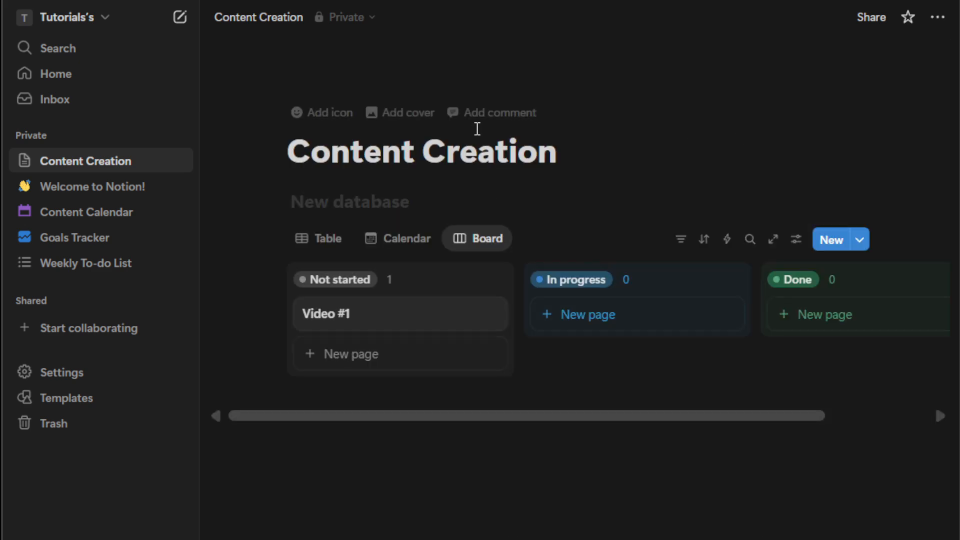